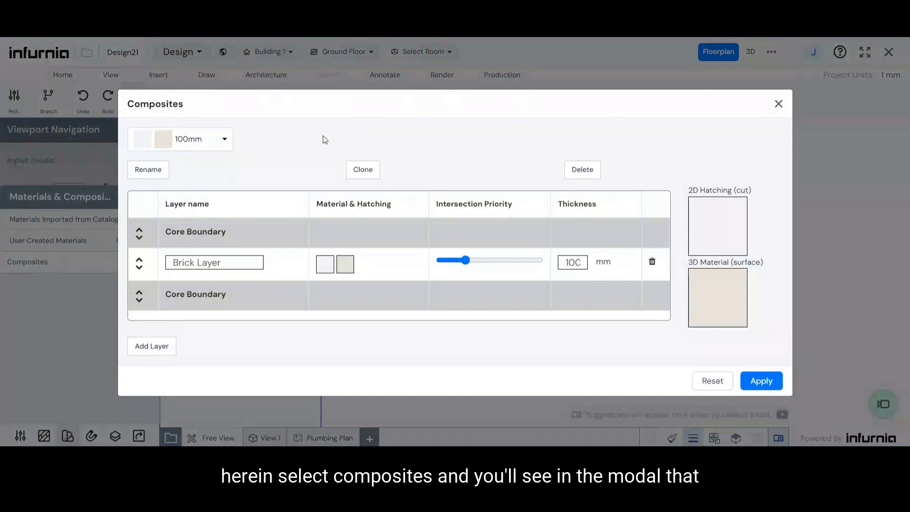
# Look through the layer setups of the 150mm and 230mm composites, and return to the 100mm one
pyautogui.click(217, 144)
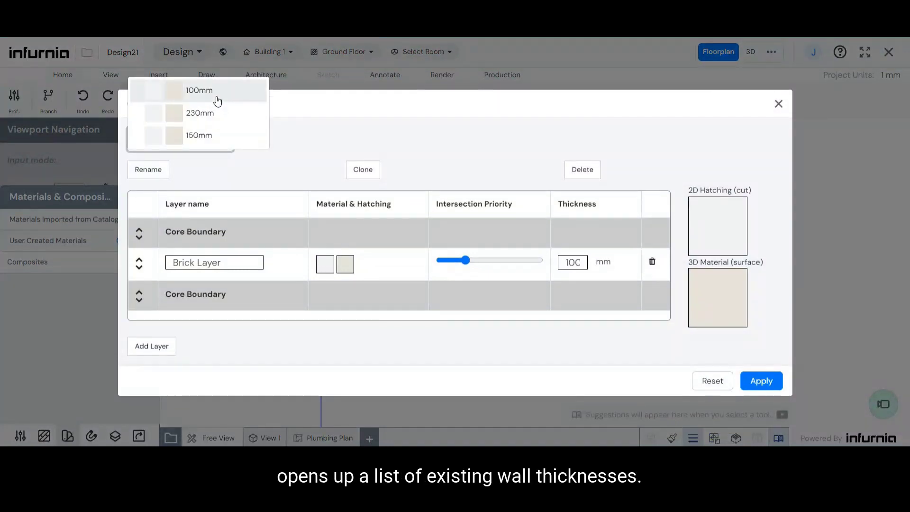
pyautogui.click(217, 135)
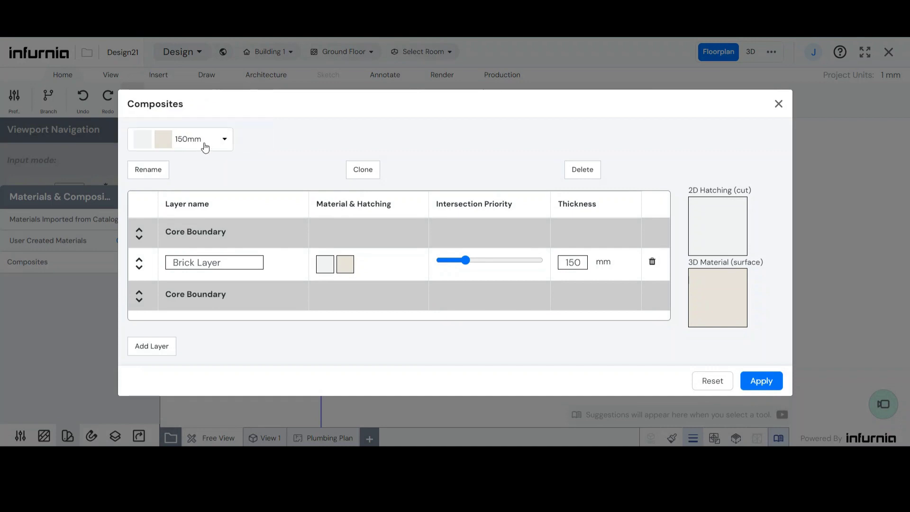
pyautogui.click(205, 144)
pyautogui.click(205, 123)
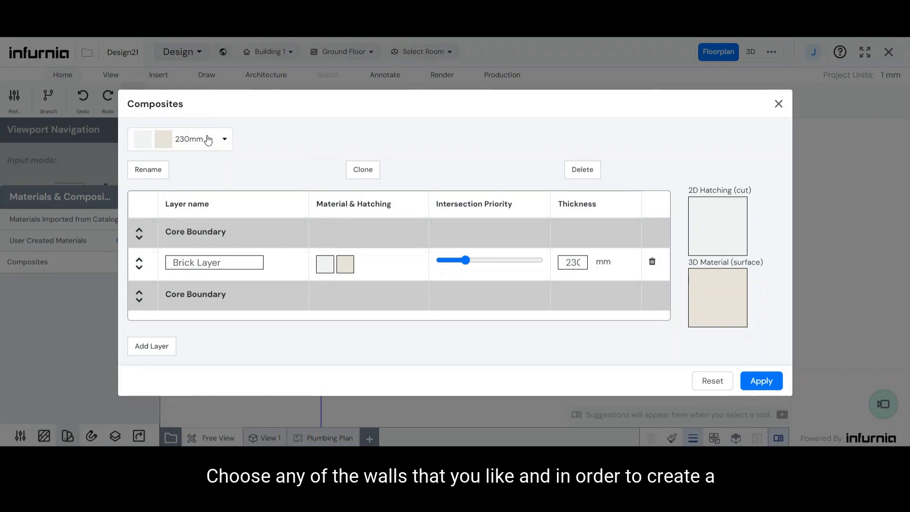
pyautogui.click(208, 140)
pyautogui.click(200, 93)
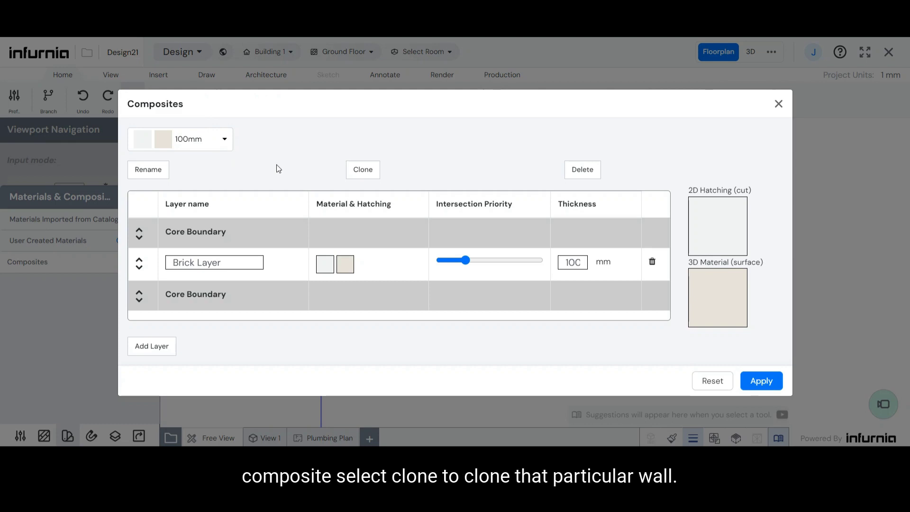
# Clone the 100mm composite and rename the copy as Composite
pyautogui.click(363, 170)
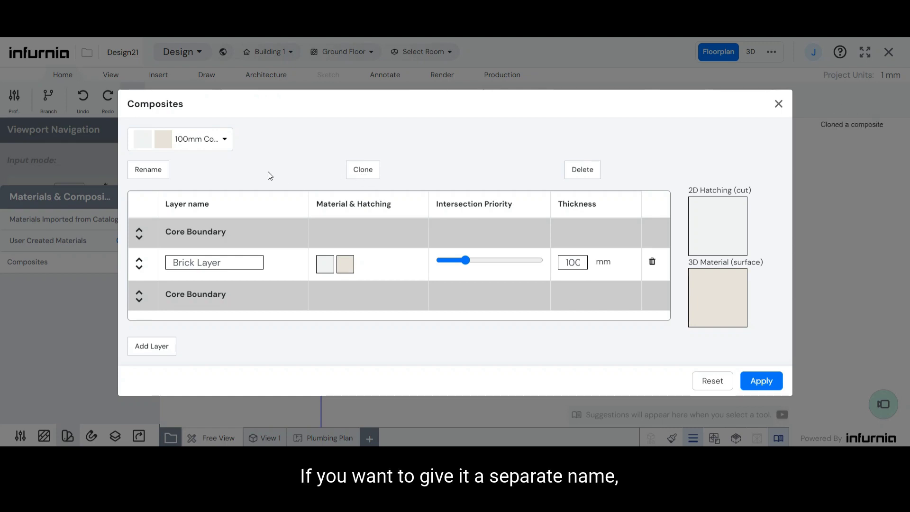
pyautogui.click(142, 175)
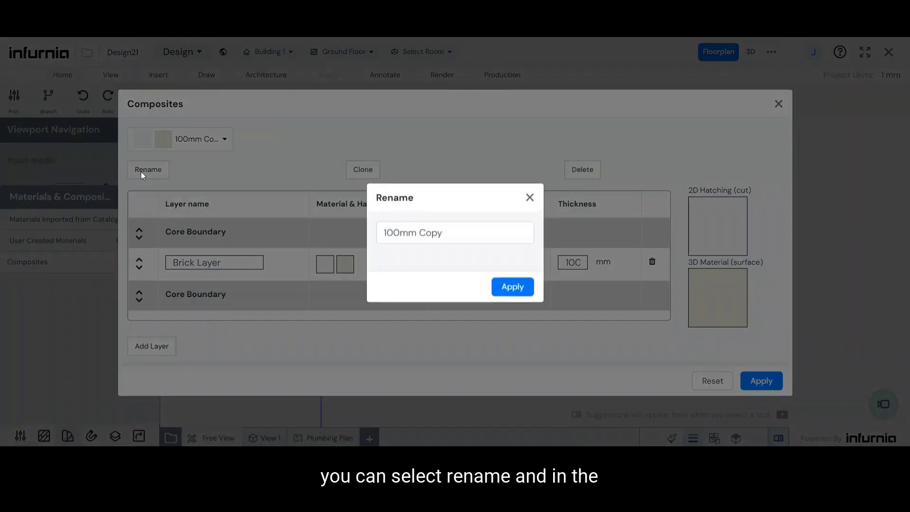
pyautogui.moveTo(480, 235); pyautogui.dragTo(377, 232)
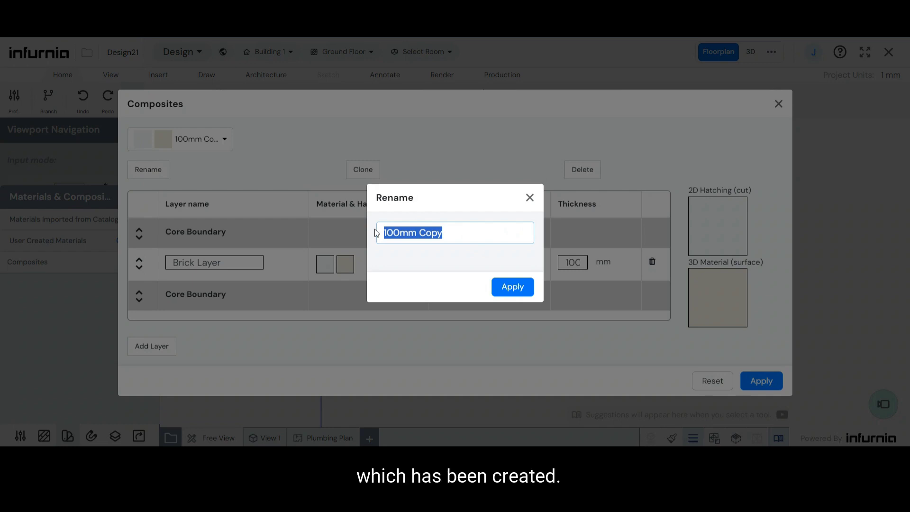
pyautogui.write('La')
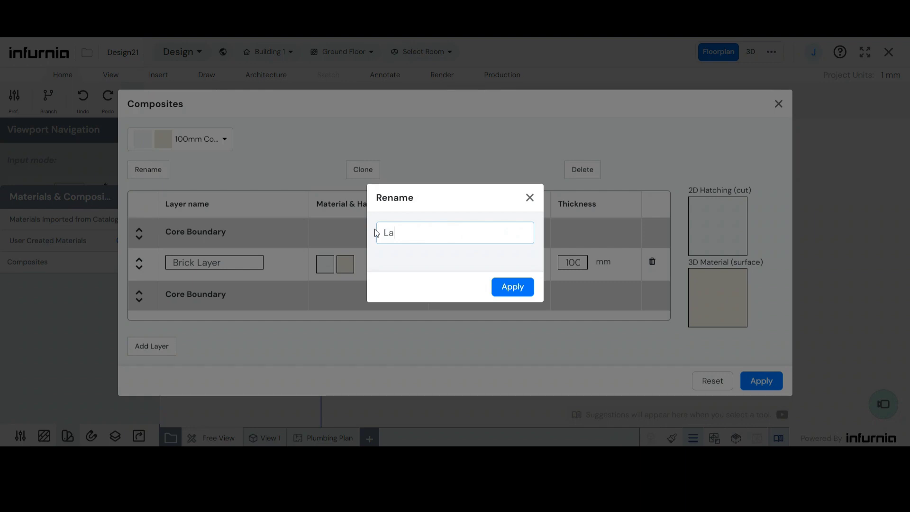
pyautogui.press('BackSpace')
pyautogui.press('BackSpace')
pyautogui.write('Composite')
pyautogui.click(513, 287)
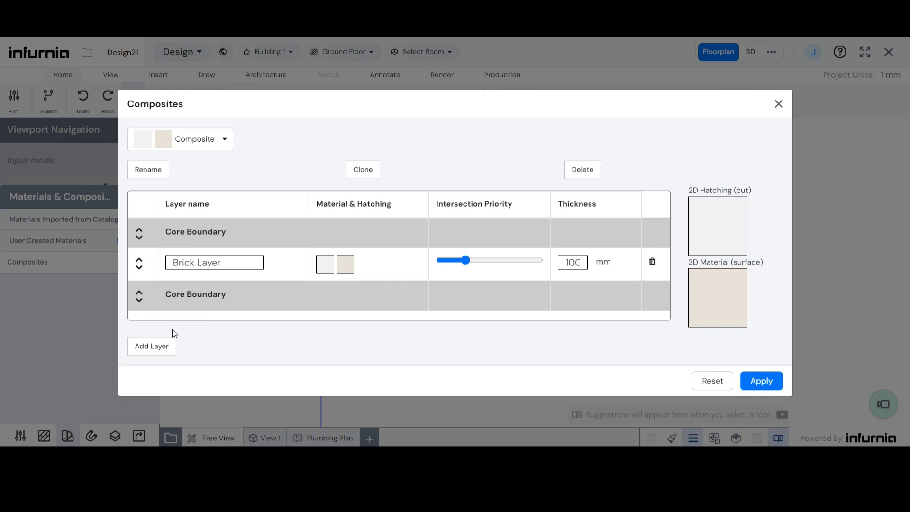
# Add a second layer, and give the Brick Layer the dots-and-triangles hatch with a red stroke and a scale of 2
pyautogui.click(156, 351)
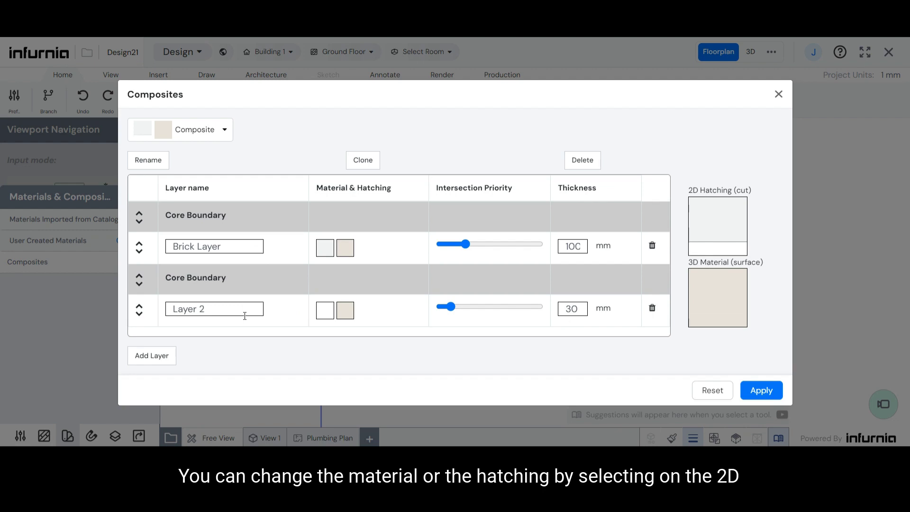
pyautogui.click(324, 248)
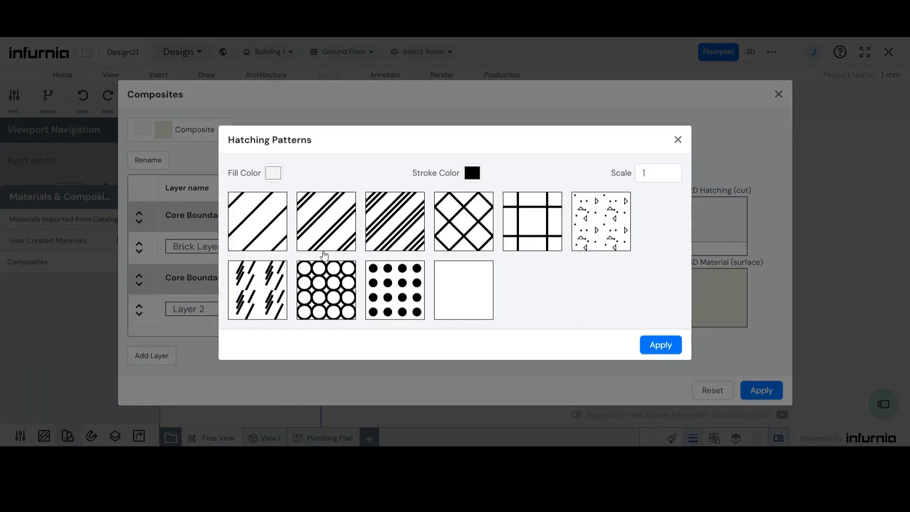
pyautogui.click(596, 230)
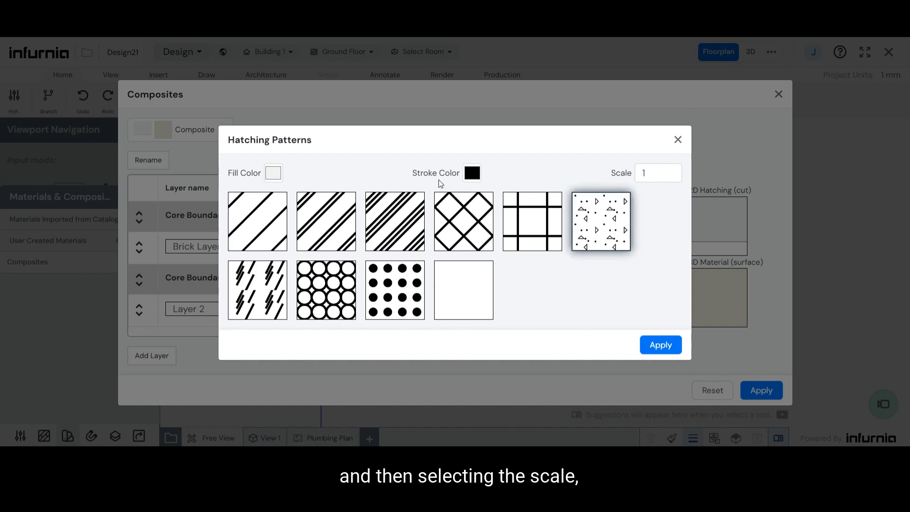
pyautogui.click(468, 175)
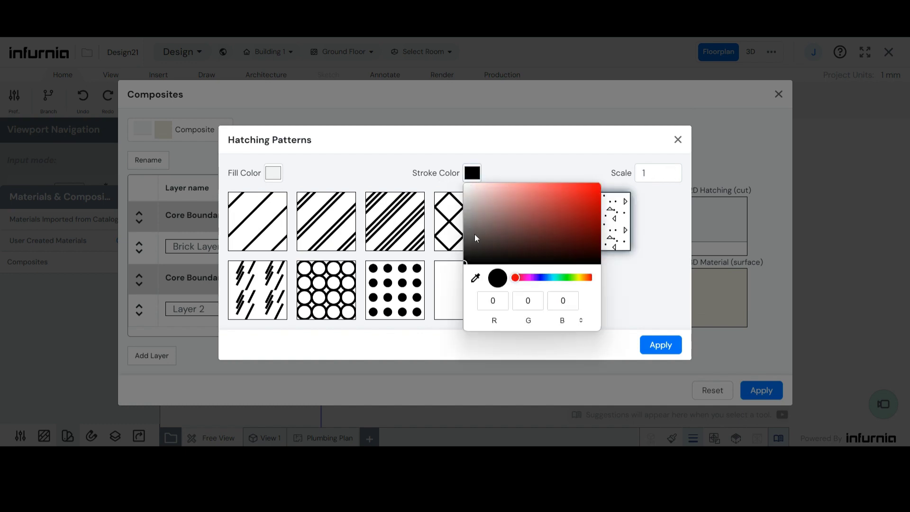
pyautogui.click(543, 202)
pyautogui.click(670, 174)
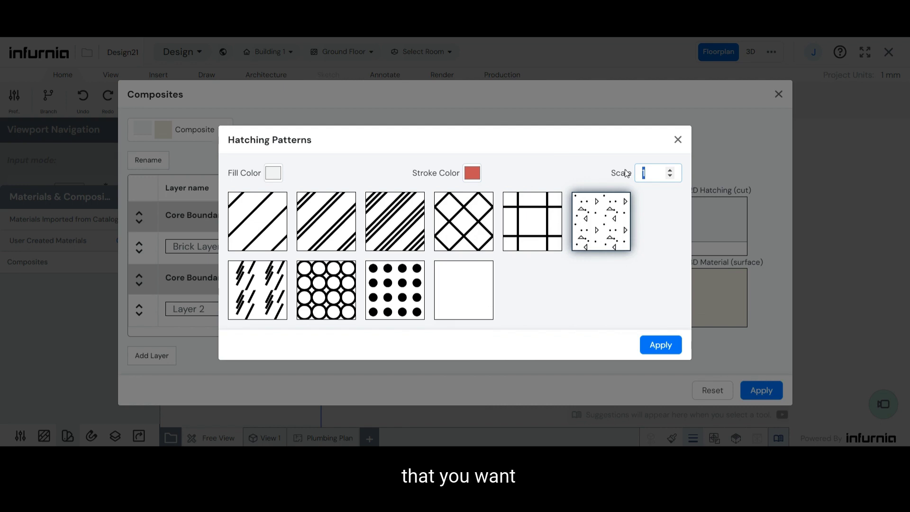
pyautogui.write('2')
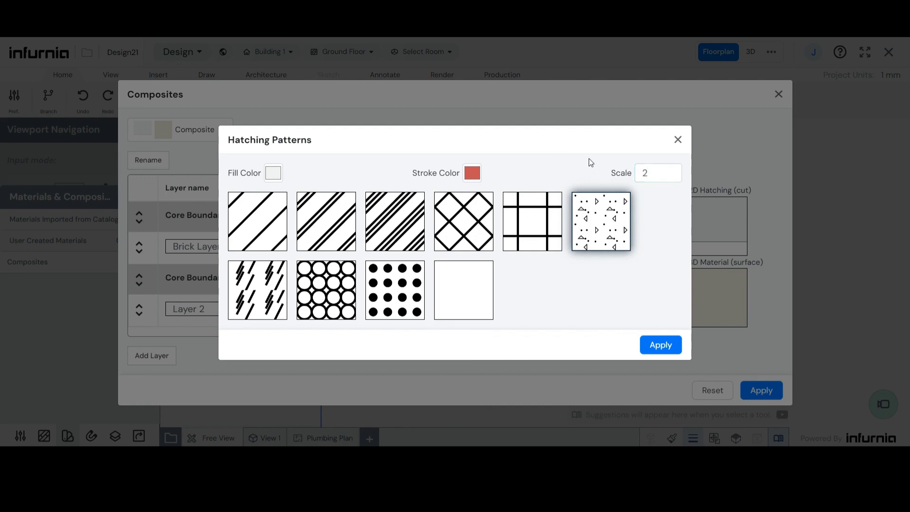
# Set the Brick Layer's hatch fill to light blue (RGB 217, 229, 242) and apply the hatching
pyautogui.click(274, 173)
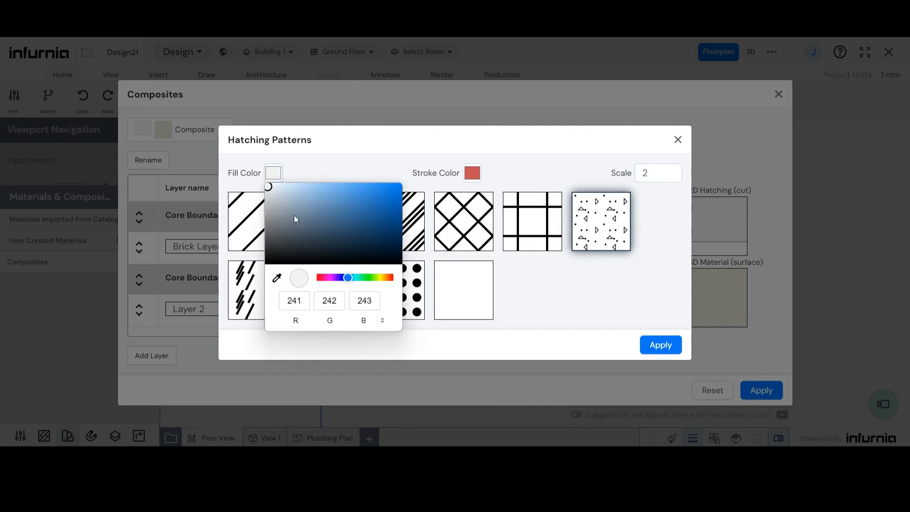
pyautogui.click(279, 187)
pyautogui.click(280, 188)
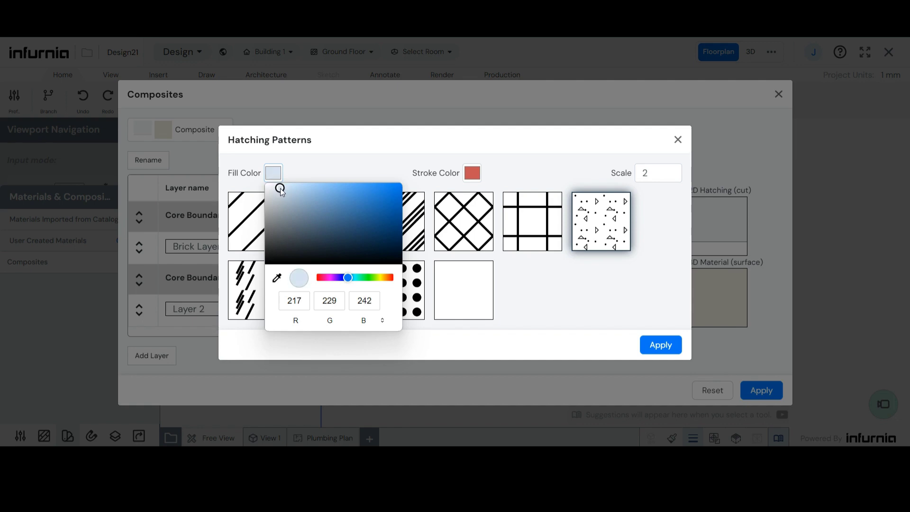
pyautogui.click(391, 149)
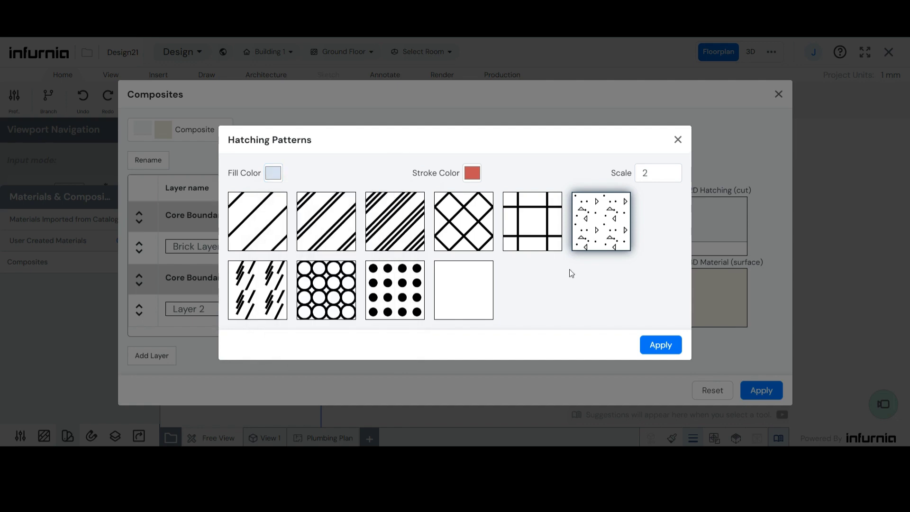
pyautogui.click(662, 346)
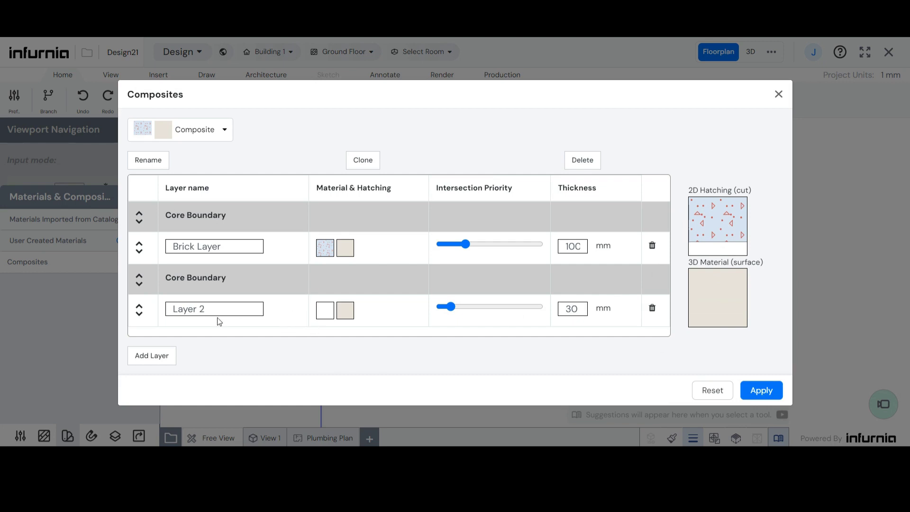
# Rename the second layer as Insulation and apply the open-circles hatching pattern to it
pyautogui.moveTo(225, 309); pyautogui.dragTo(154, 309)
pyautogui.write('Insulation')
pyautogui.click(327, 318)
pyautogui.click(340, 295)
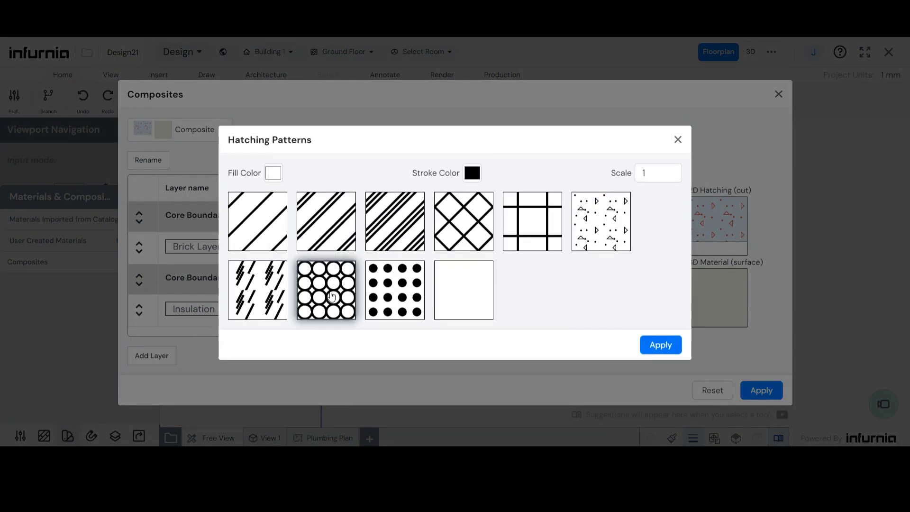
pyautogui.click(659, 345)
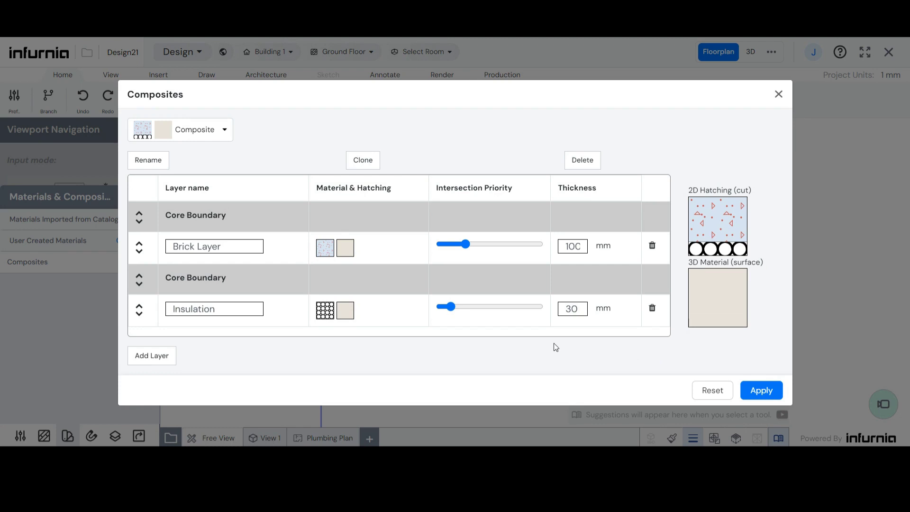
# Add a third layer to the composite and set its thickness to 70 mm
pyautogui.click(158, 364)
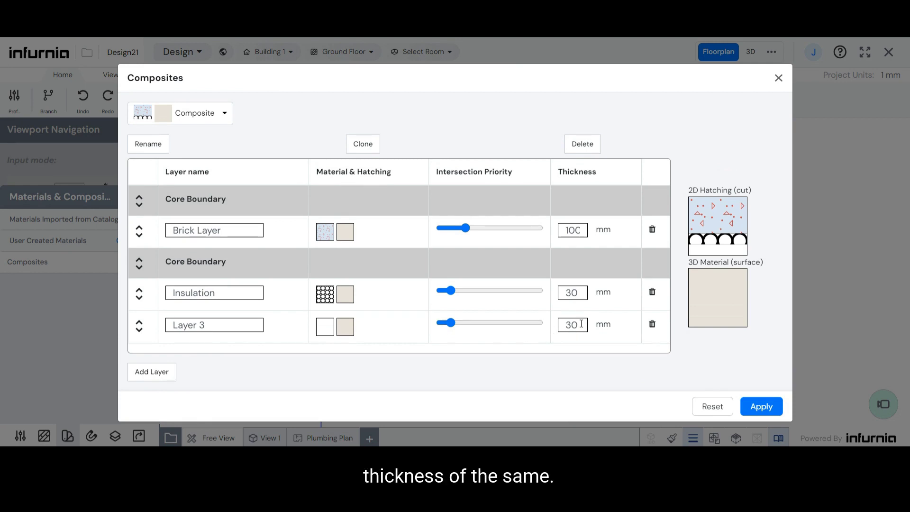
pyautogui.moveTo(581, 324); pyautogui.dragTo(550, 326)
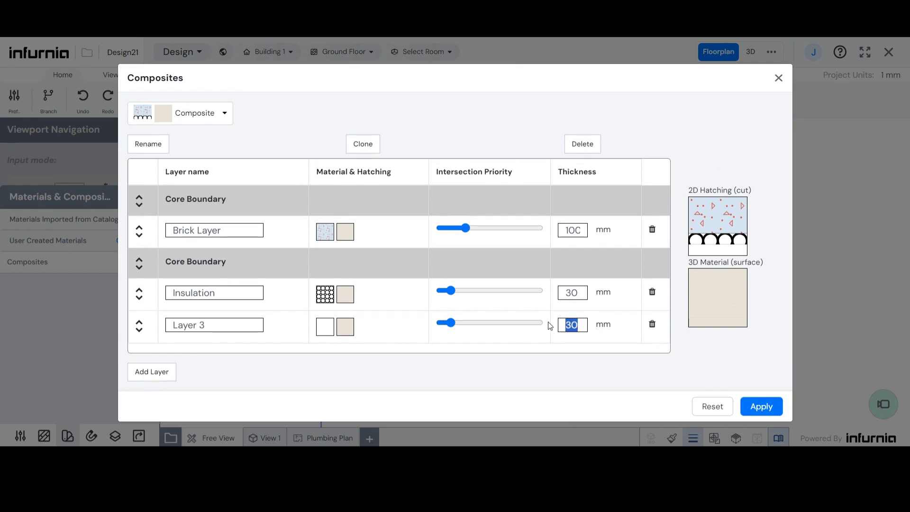
pyautogui.write('70')
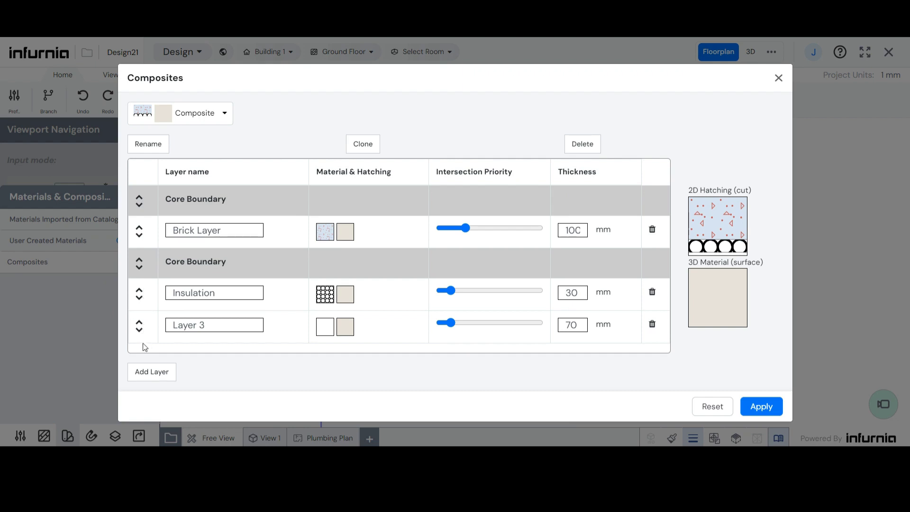
# Reorder the layers inside the core boundary as Insulation, Layer 3 and Brick Layer, and apply the composite
pyautogui.click(139, 290)
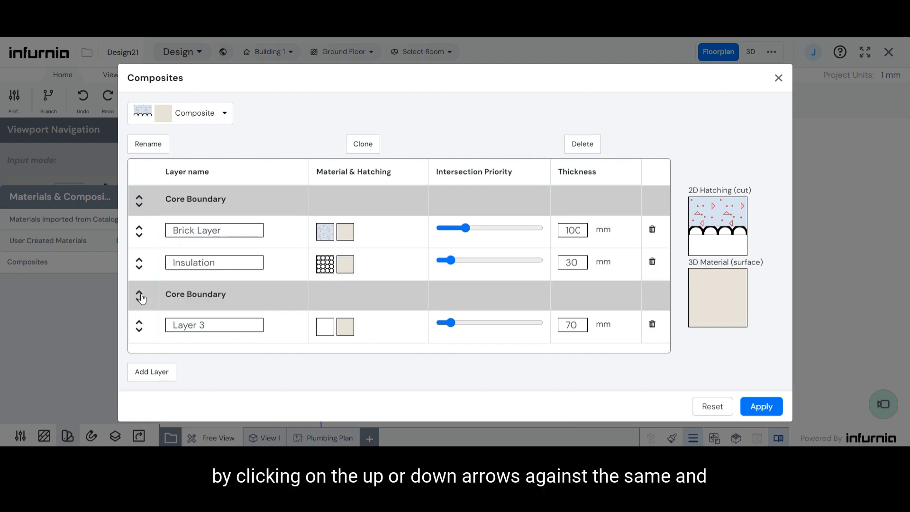
pyautogui.click(139, 259)
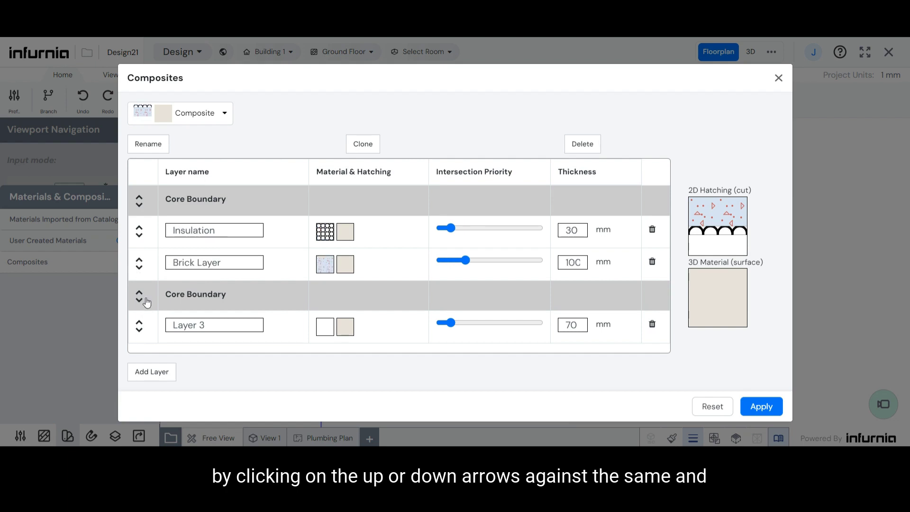
pyautogui.click(139, 324)
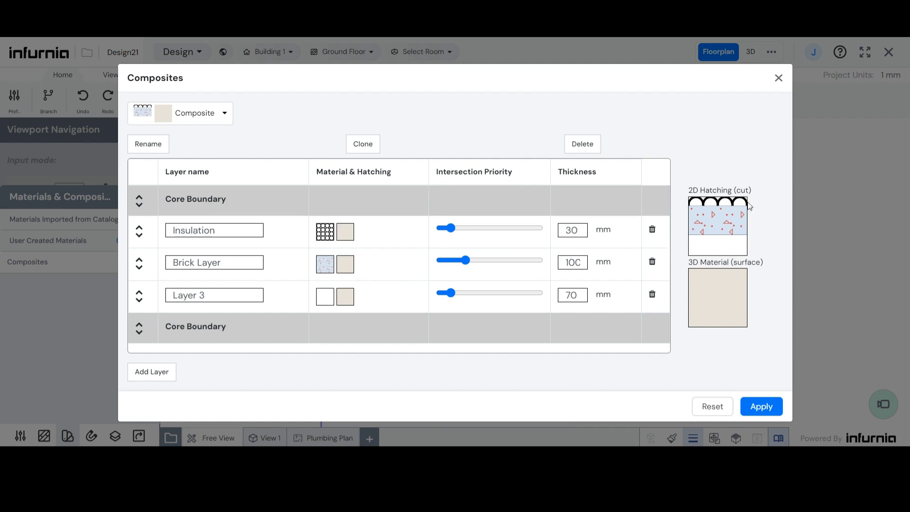
pyautogui.click(141, 270)
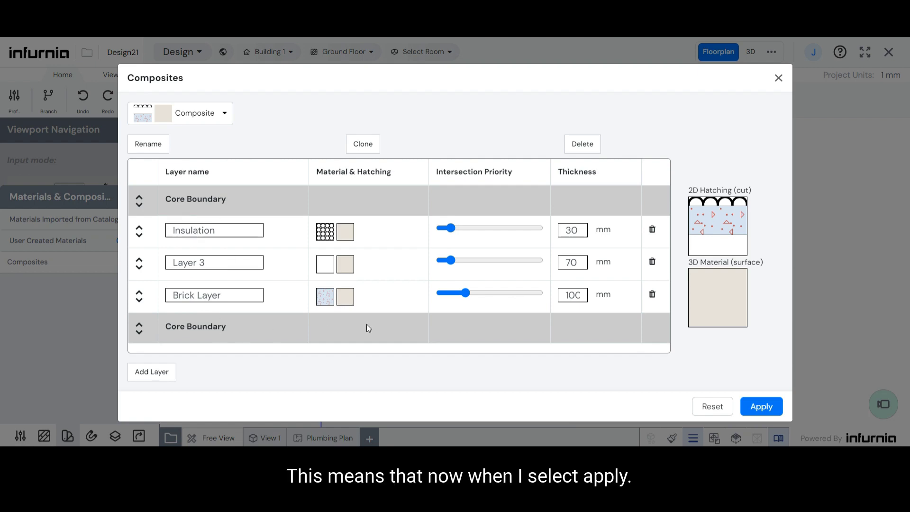
pyautogui.click(757, 412)
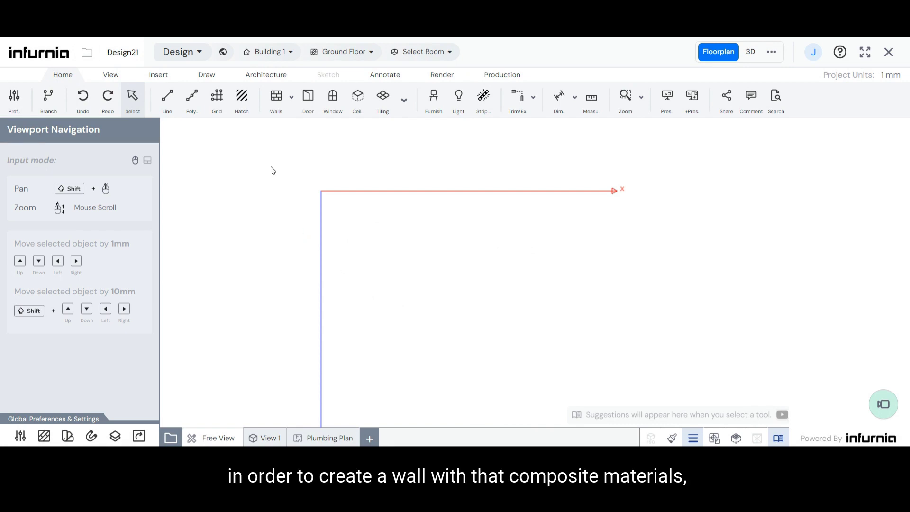
# Draw a horizontal straight wall about 2075 mm long across the vertical axis, taking its thickness from the composite named Composite
pyautogui.click(275, 101)
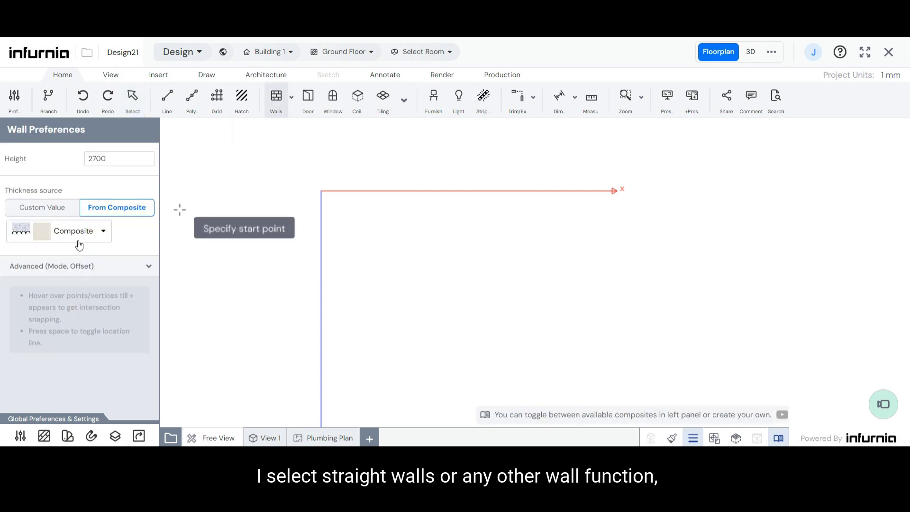
pyautogui.click(292, 98)
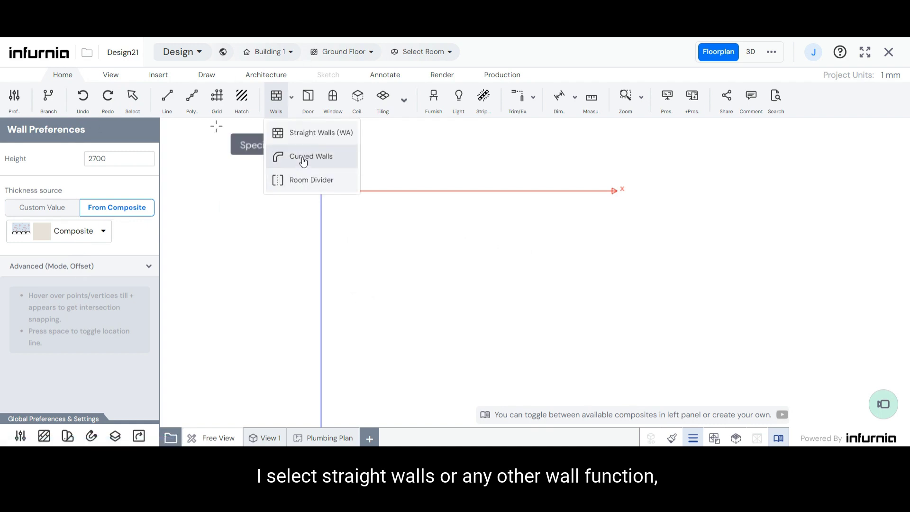
pyautogui.click(300, 138)
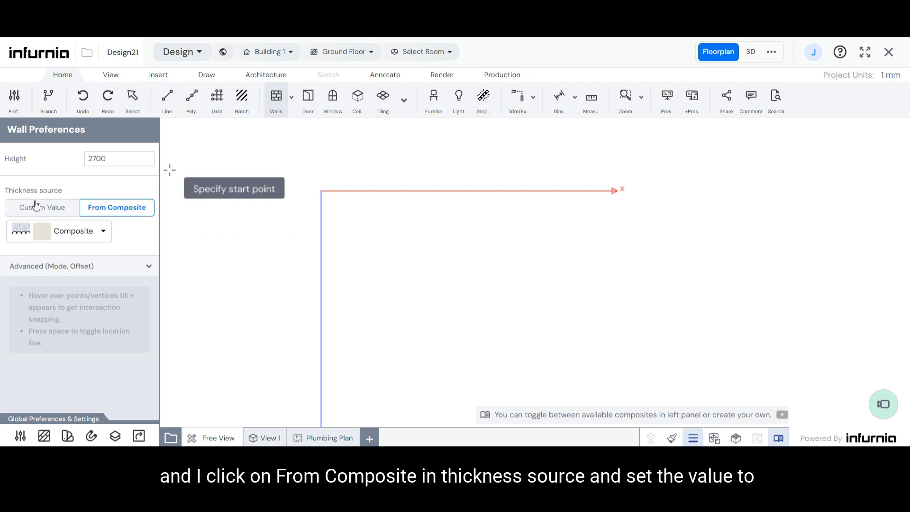
pyautogui.click(102, 238)
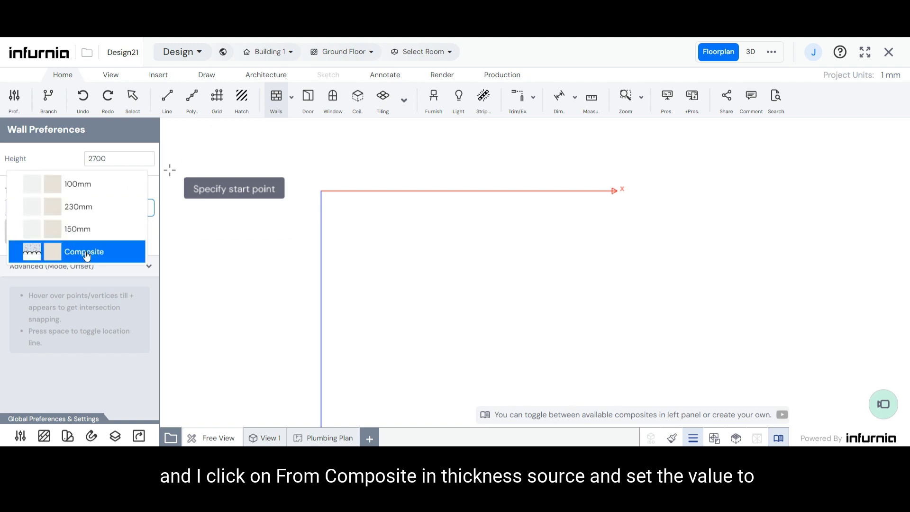
pyautogui.click(90, 254)
pyautogui.click(740, 287)
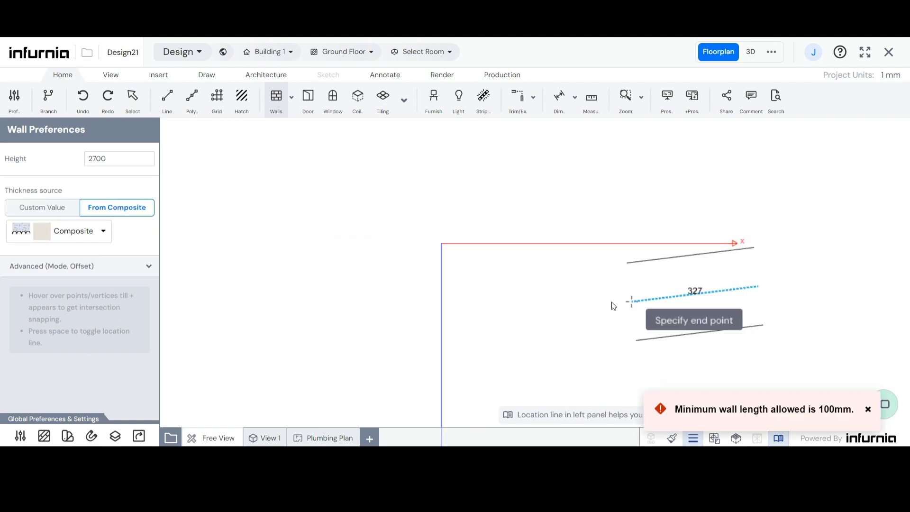
pyautogui.scroll(-5, 323, 270)
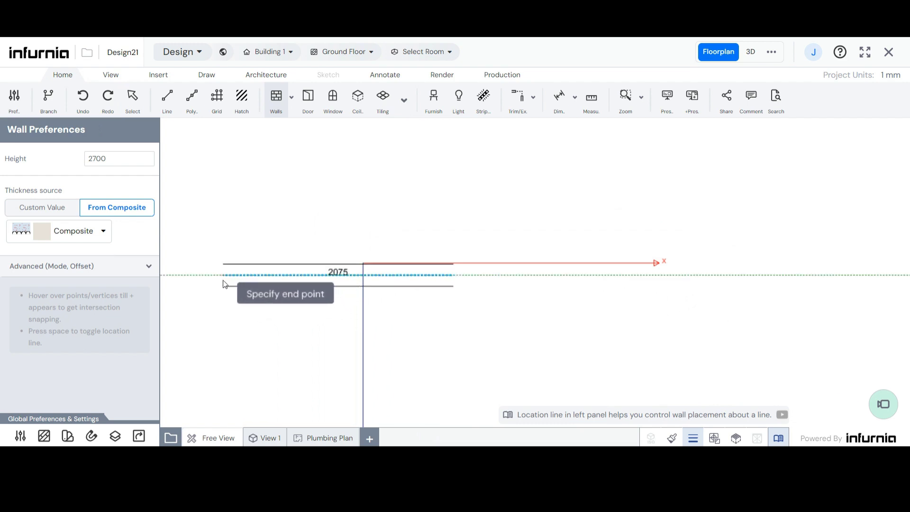
pyautogui.click(223, 276)
pyautogui.press('Escape')
# Examine the hatched layers of the new horizontal wall up close in the floor plan
pyautogui.scroll(-2, 593, 289)
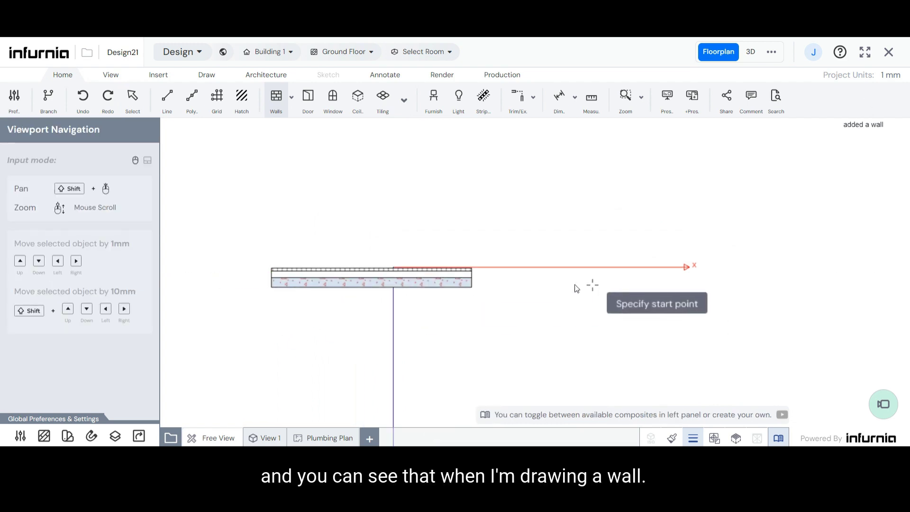
pyautogui.scroll(4, 329, 261)
pyautogui.scroll(1, 328, 261)
pyautogui.scroll(-5, 392, 343)
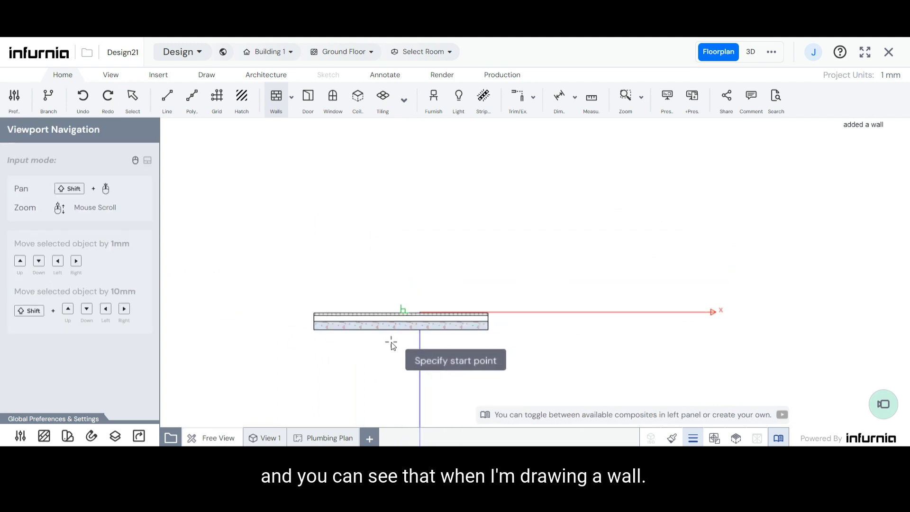
pyautogui.scroll(5, 313, 321)
pyautogui.scroll(3, 232, 304)
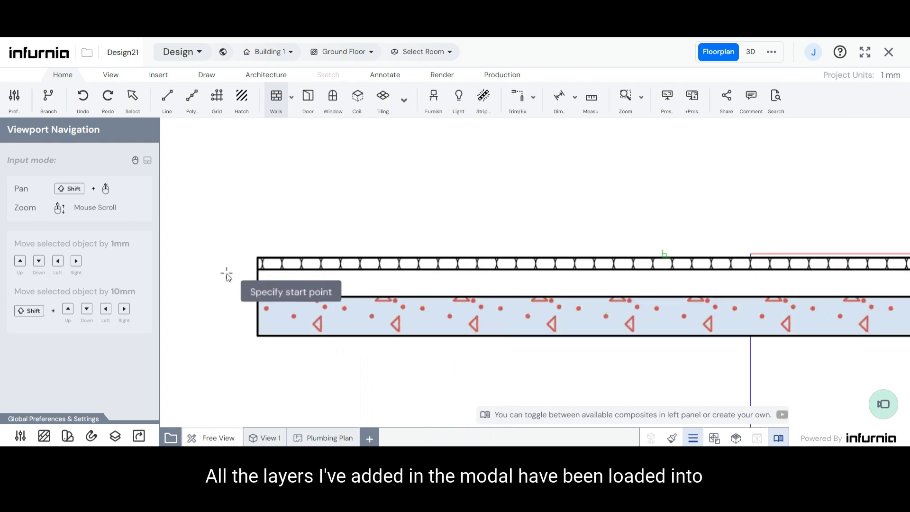
pyautogui.scroll(-2, 322, 202)
pyautogui.scroll(2, 290, 268)
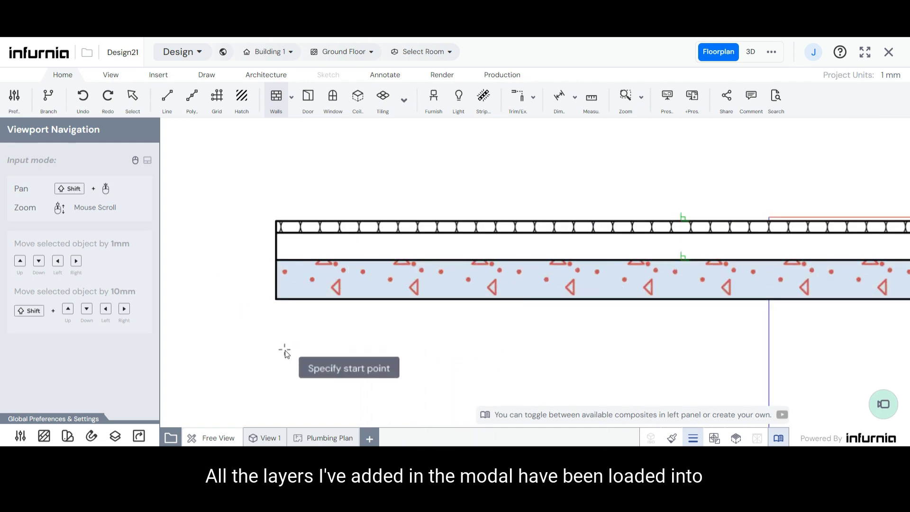
pyautogui.scroll(-3, 266, 326)
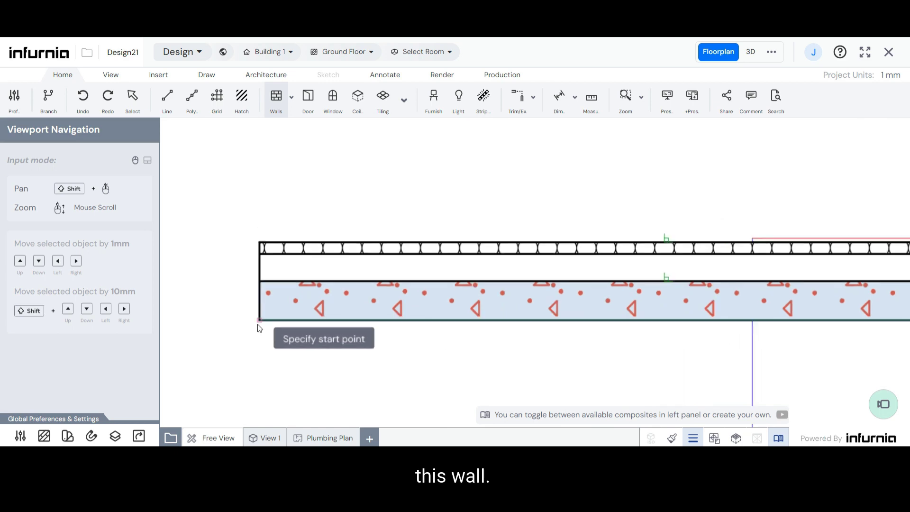
pyautogui.scroll(-1, 287, 319)
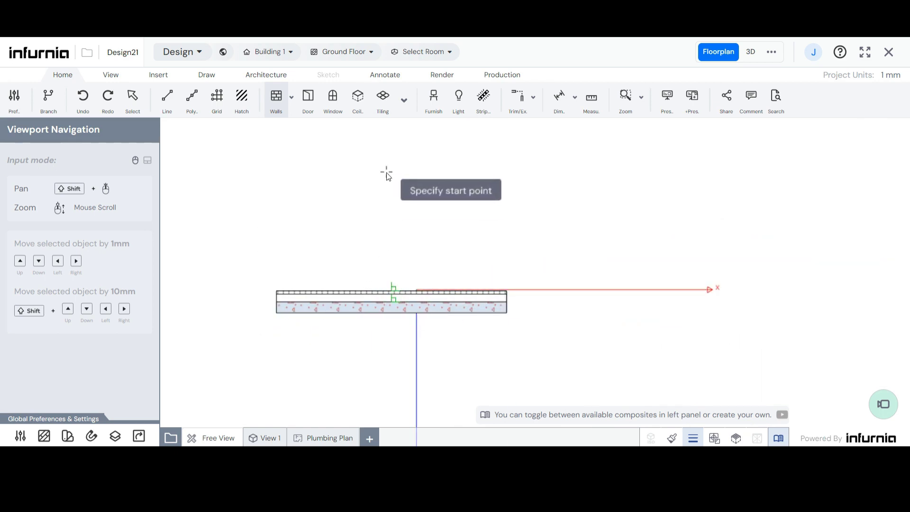
# Draw a vertical wall with the same composite, running down from above the horizontal wall to meet it in a T-junction
pyautogui.click(386, 173)
pyautogui.click(386, 299)
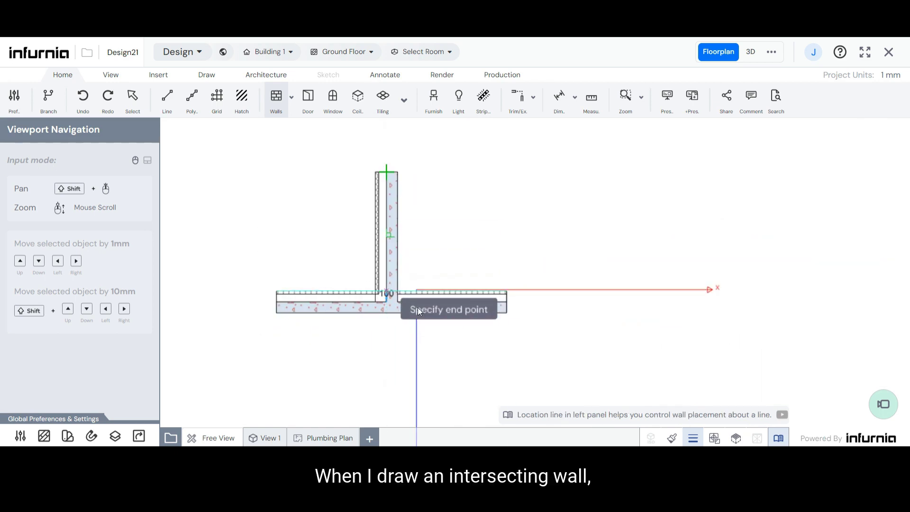
pyautogui.press('Escape')
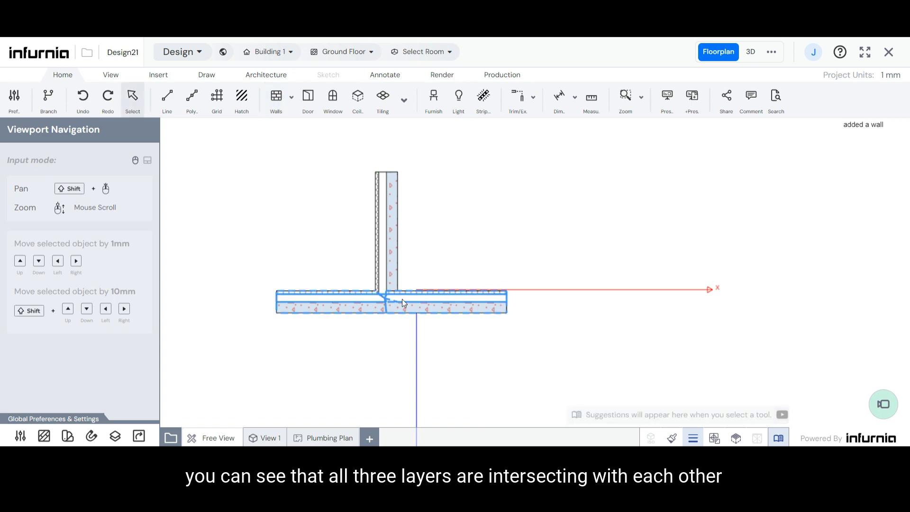
# Examine how the composite layers meet at the wall junction, in the floor plan and in the 3D view
pyautogui.scroll(3, 394, 294)
pyautogui.scroll(2, 369, 308)
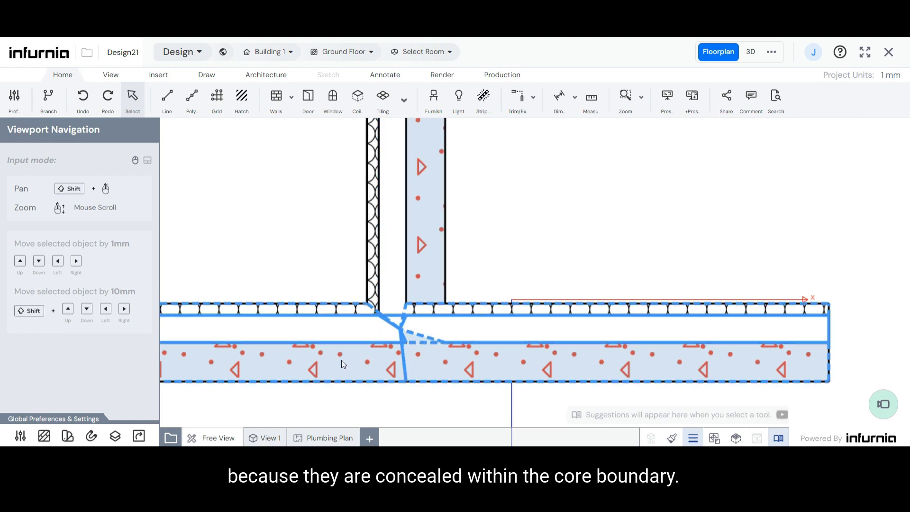
pyautogui.click(750, 52)
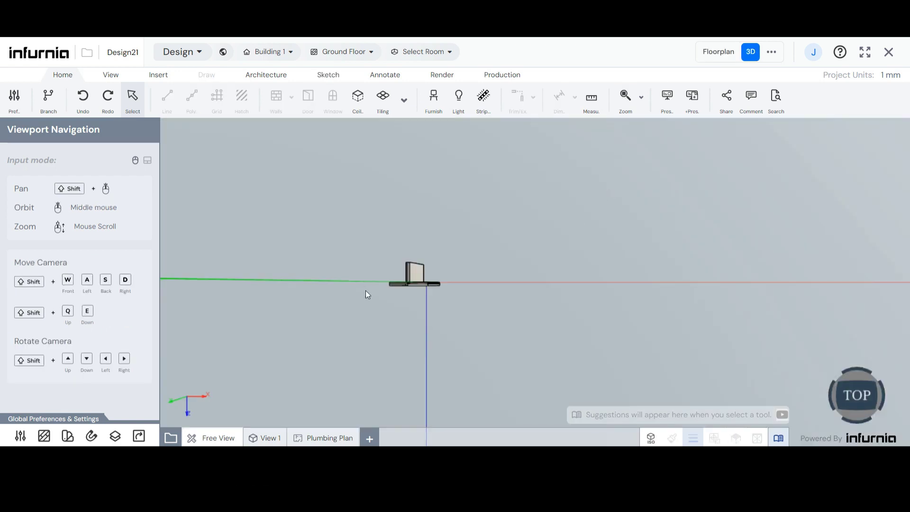
pyautogui.moveTo(365, 292); pyautogui.dragTo(622, 148, button='middle')
pyautogui.scroll(5, 587, 186)
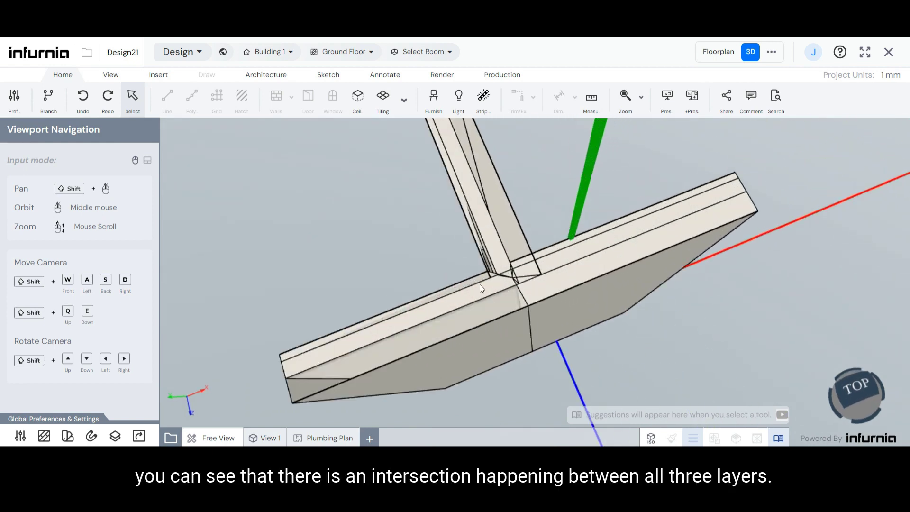
pyautogui.scroll(-5, 545, 249)
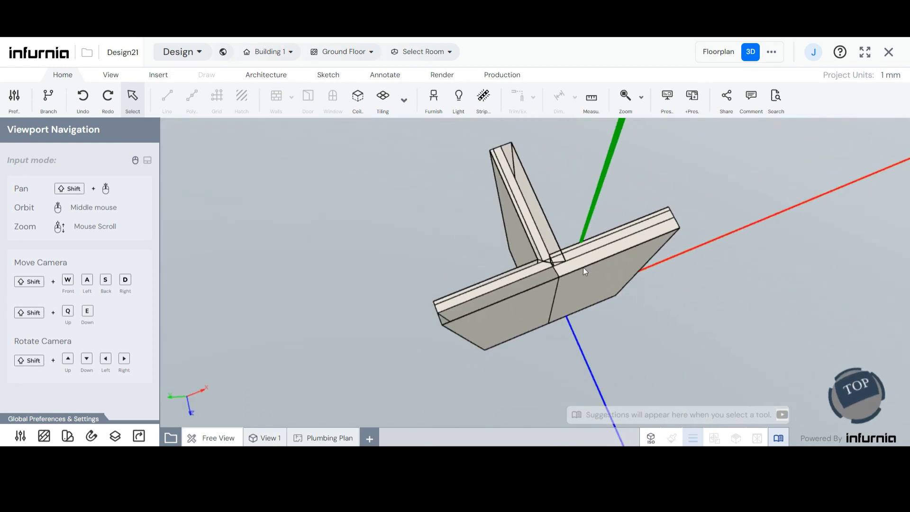
pyautogui.scroll(5, 522, 265)
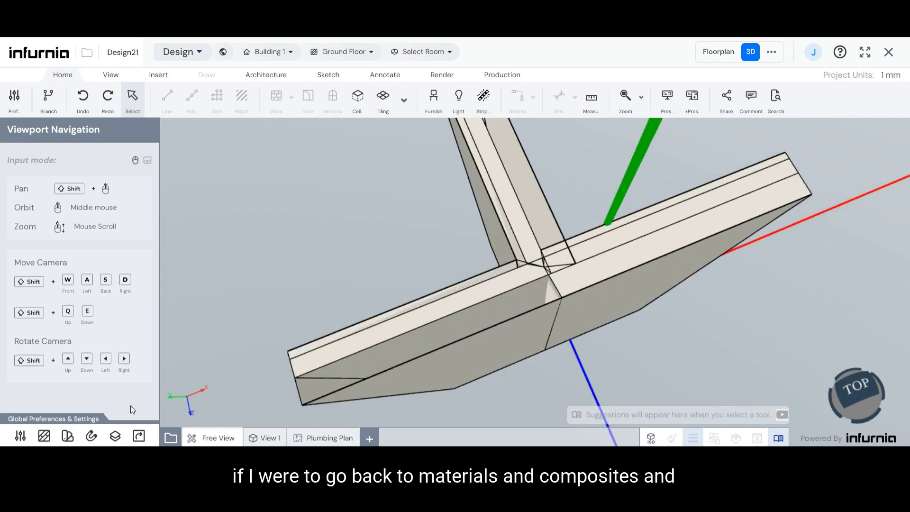
# Move Layer 3 and Insulation out of the core boundary, below the Brick Layer, and apply the composite
pyautogui.click(67, 437)
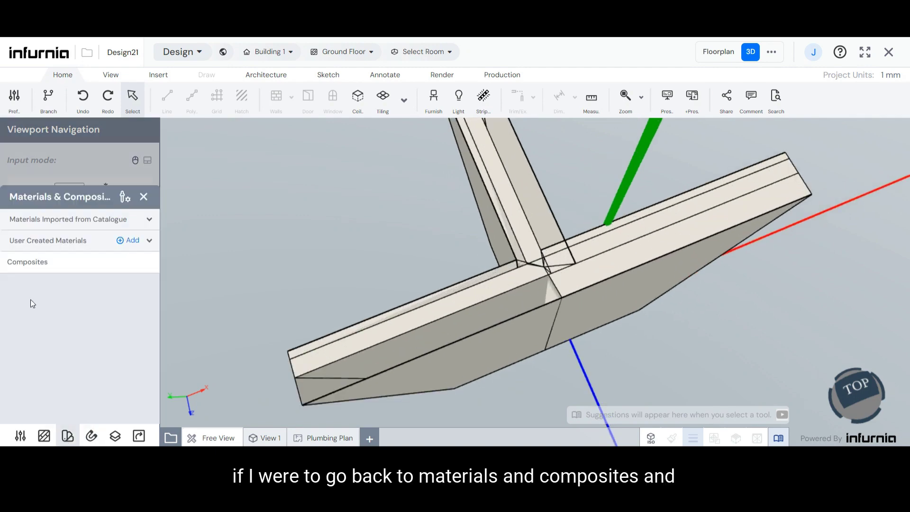
pyautogui.click(25, 264)
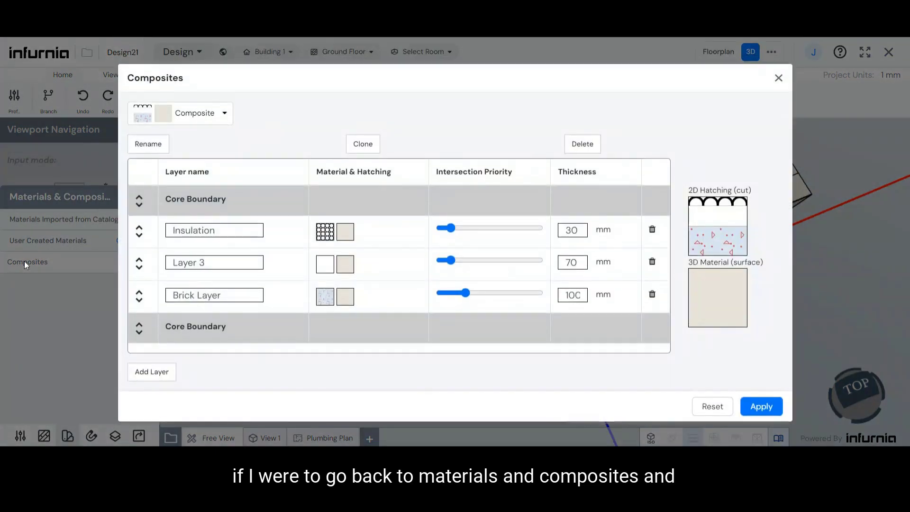
pyautogui.click(140, 269)
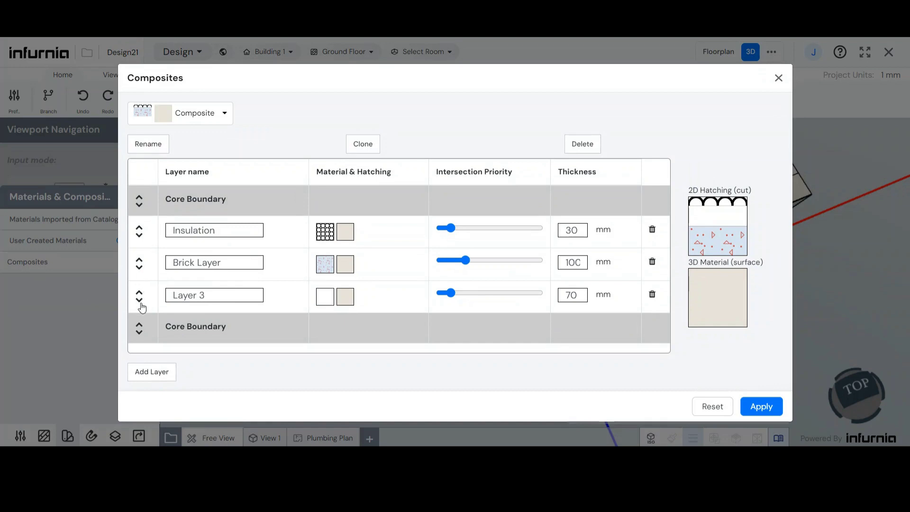
pyautogui.click(140, 301)
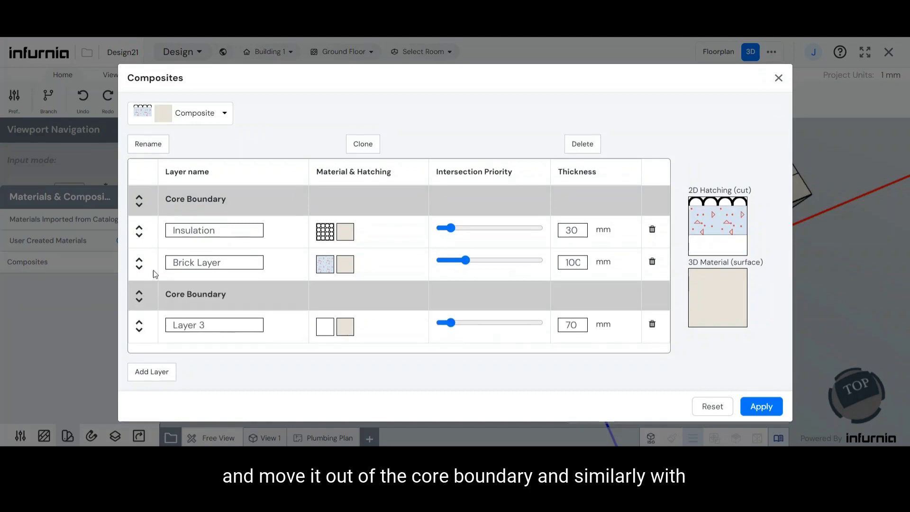
pyautogui.click(140, 236)
pyautogui.click(141, 269)
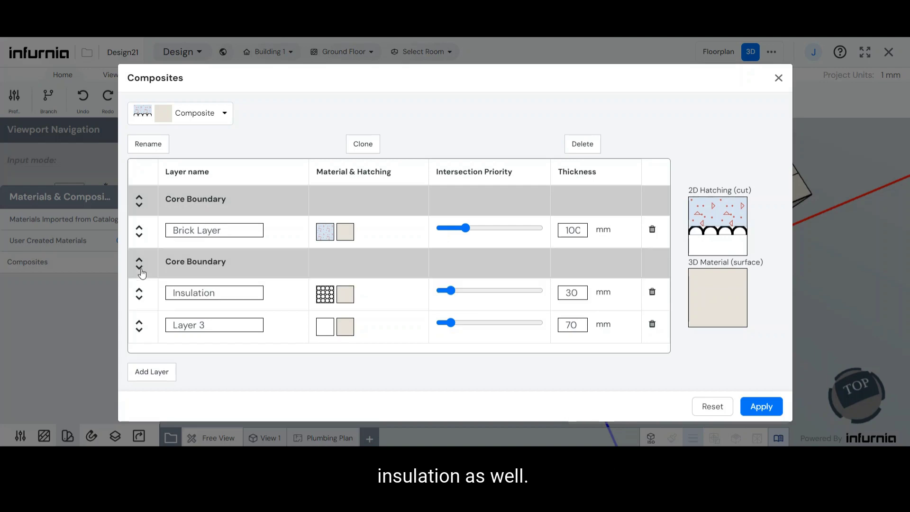
pyautogui.click(759, 413)
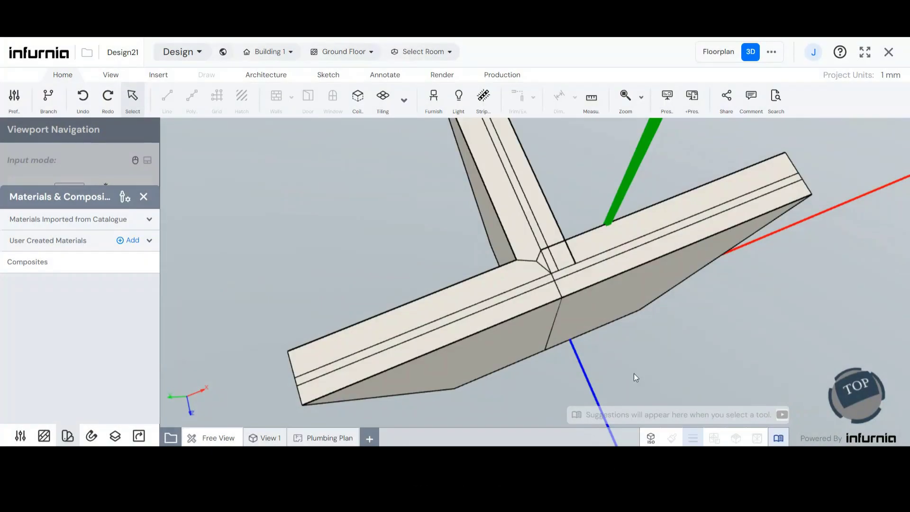
# Inspect the T-junction of the two walls in 3D to check how the inner and outer layers intersect
pyautogui.scroll(-2, 495, 343)
pyautogui.scroll(4, 538, 273)
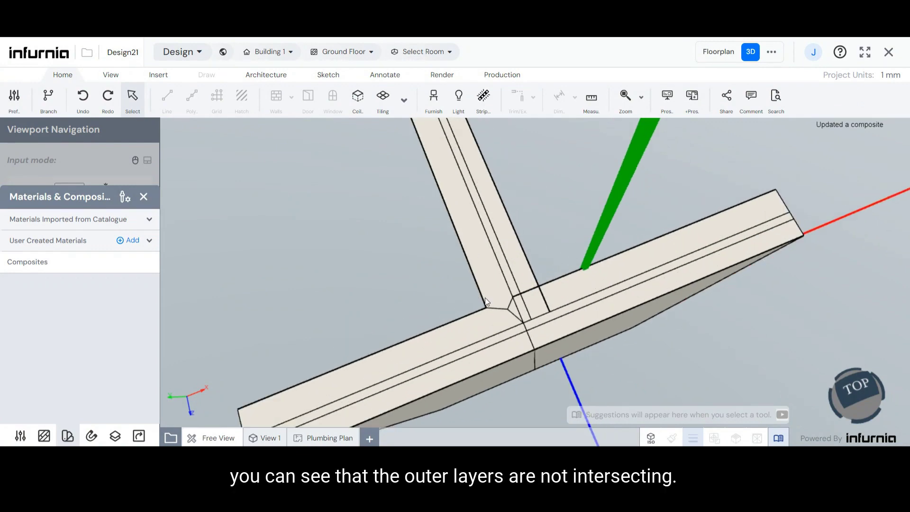
pyautogui.scroll(-2, 490, 284)
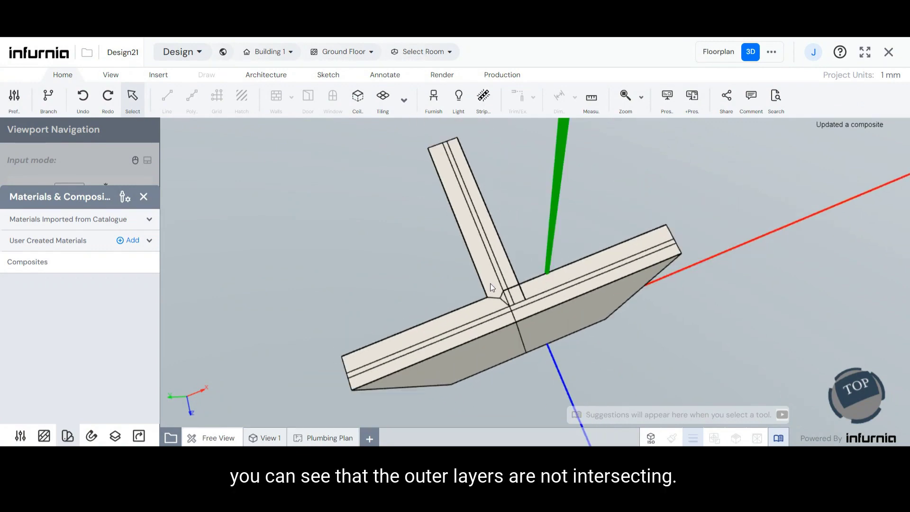
pyautogui.scroll(4, 503, 297)
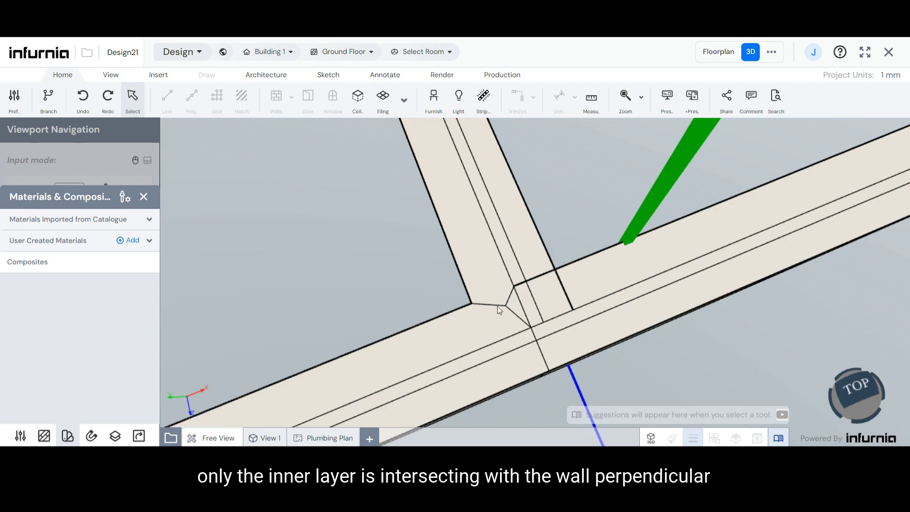
pyautogui.scroll(-2, 493, 313)
pyautogui.scroll(2, 504, 314)
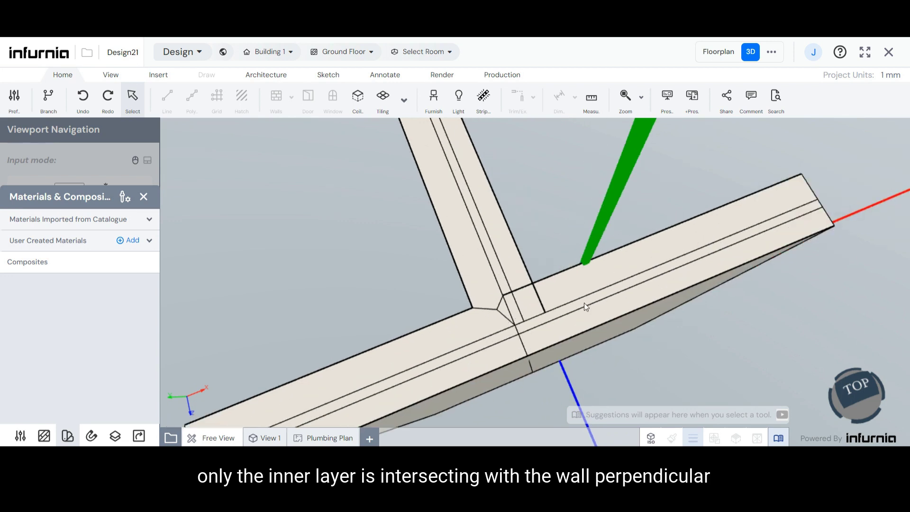